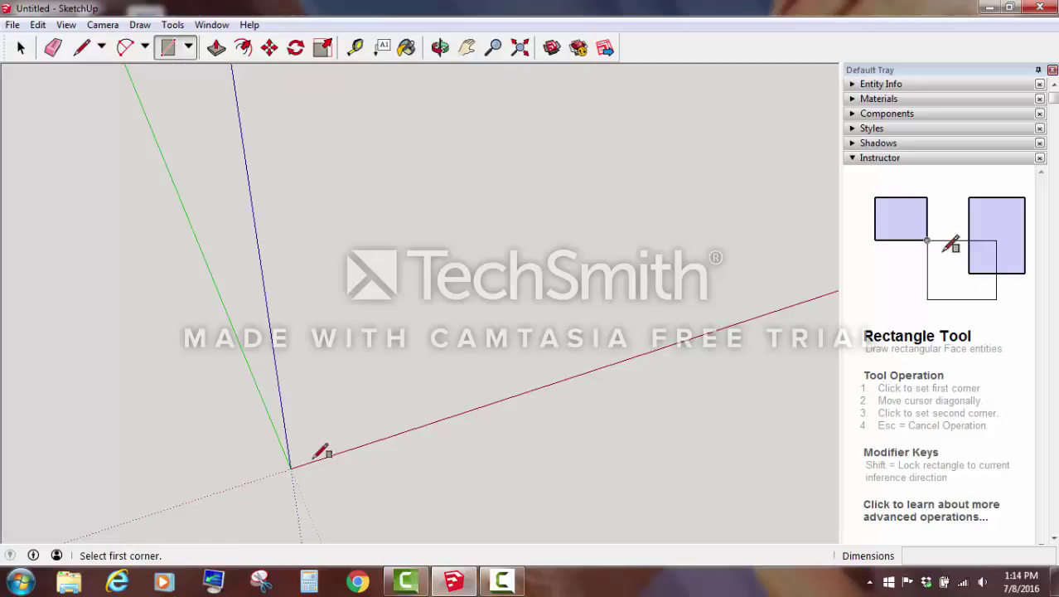
Draw a 3 by 6 inch rectangle on the ground plane, starting at the origin
left_click(290, 467)
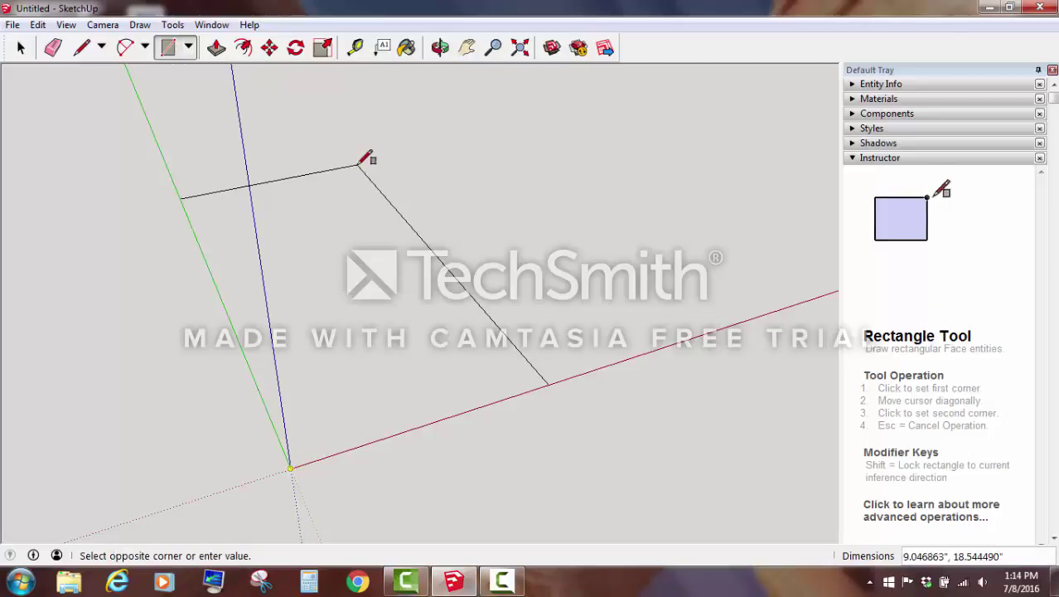
type("3")
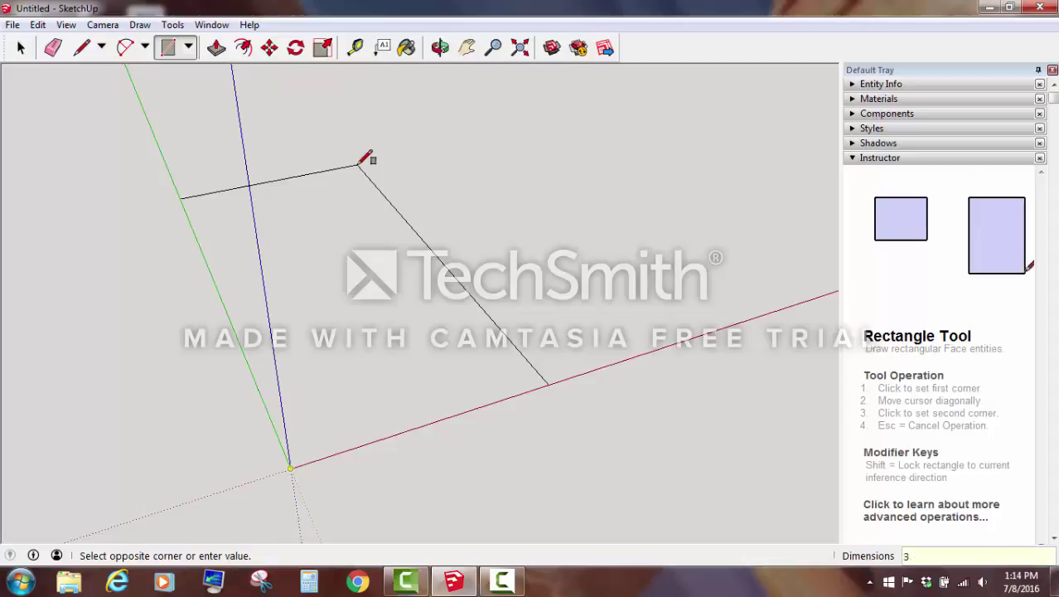
type(",")
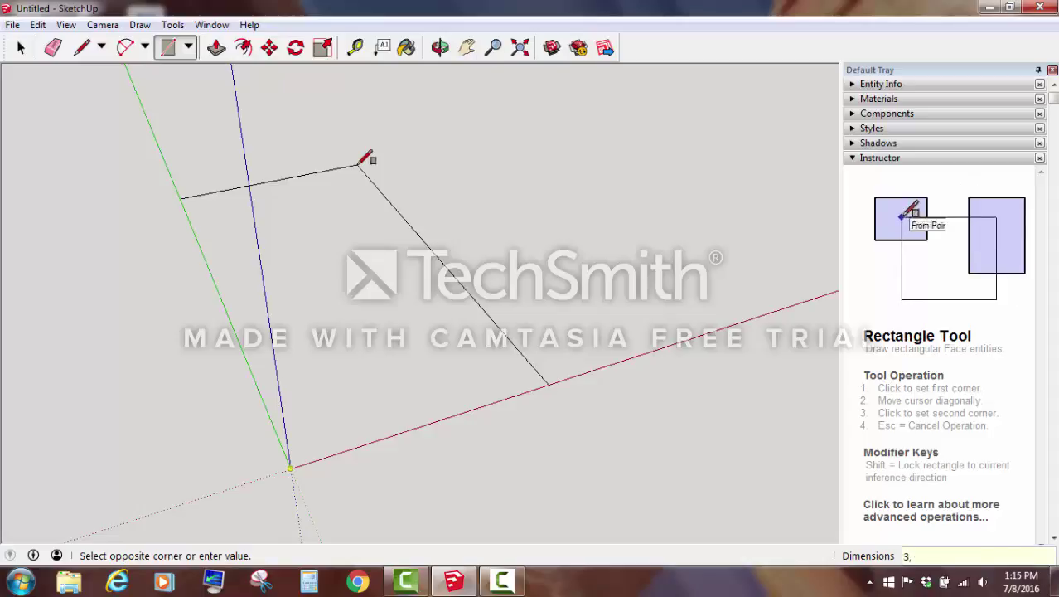
type("6")
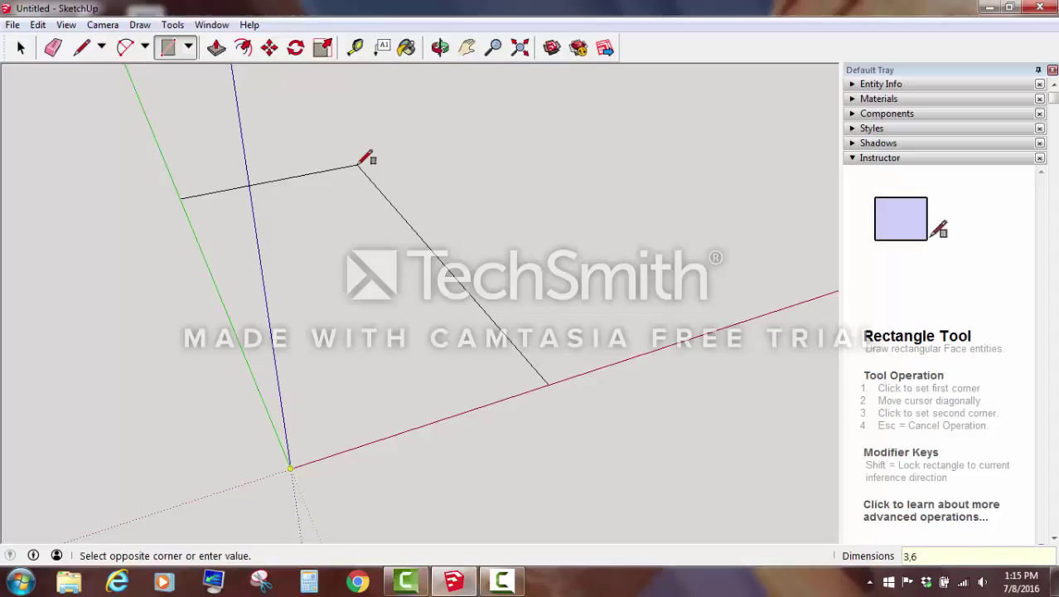
key("Return")
Extrude the rectangle upward 2 inches with Push/Pull to form a box
scroll(244, 440, "up", 5)
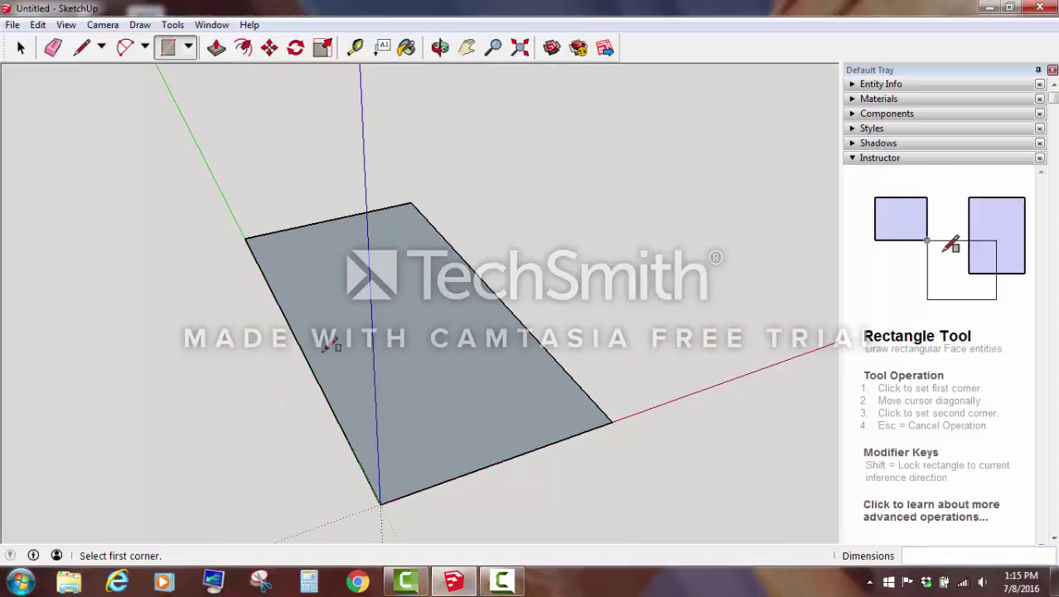
left_click(216, 47)
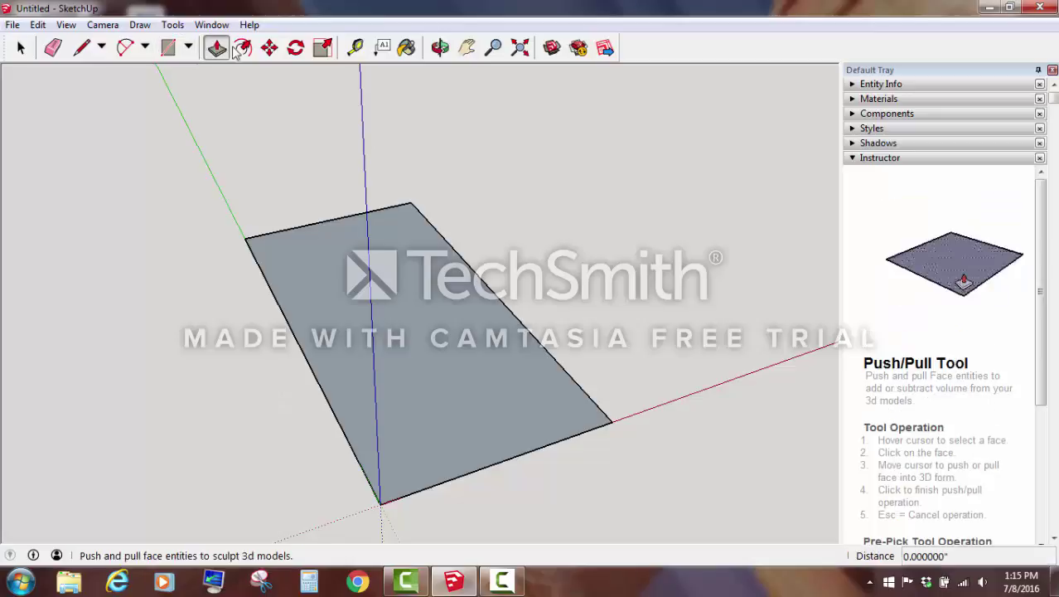
left_click(433, 361)
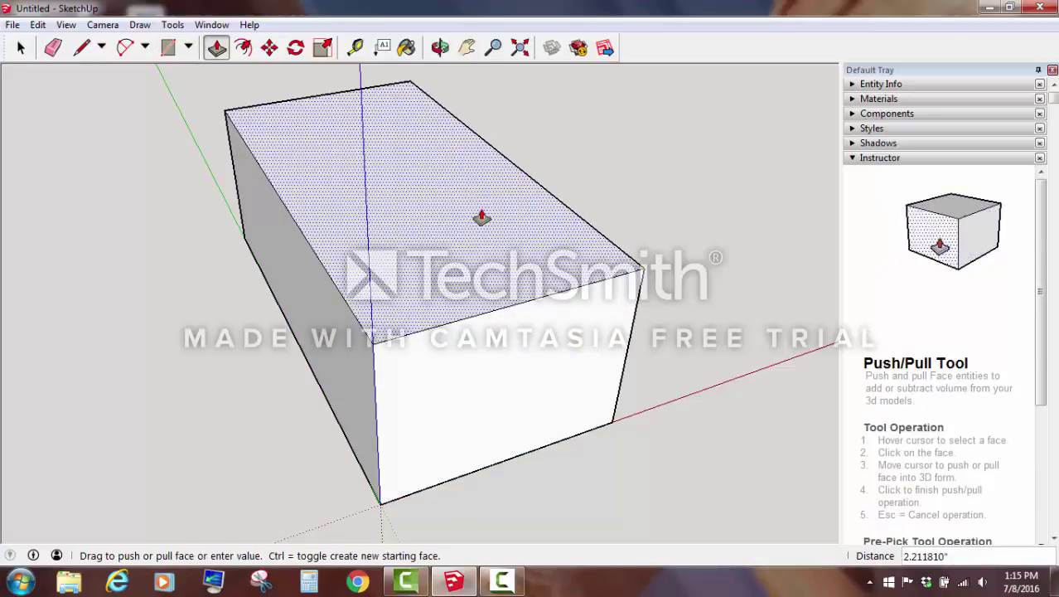
type("2")
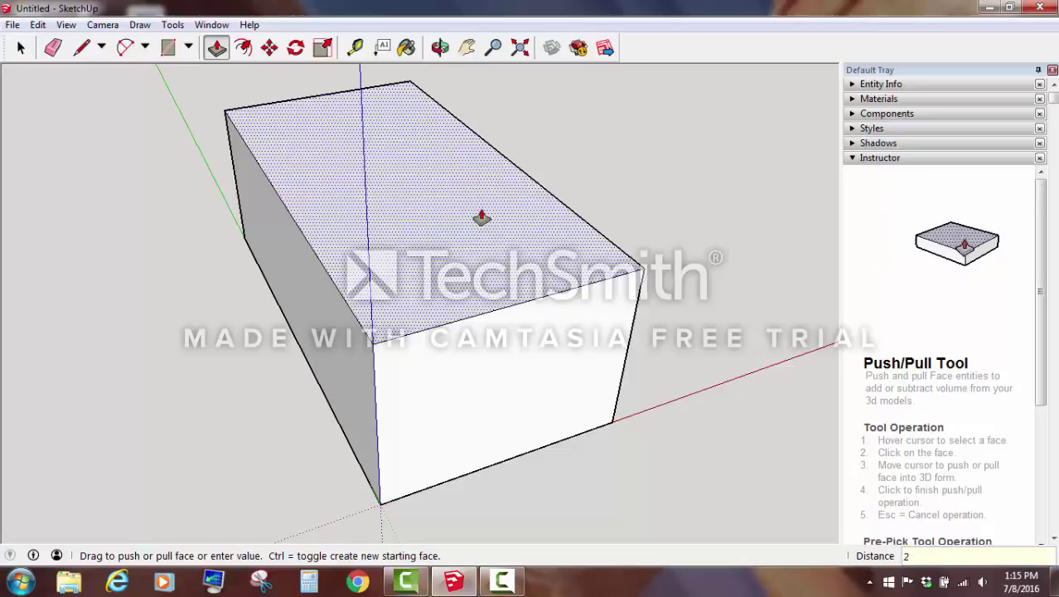
key("Return")
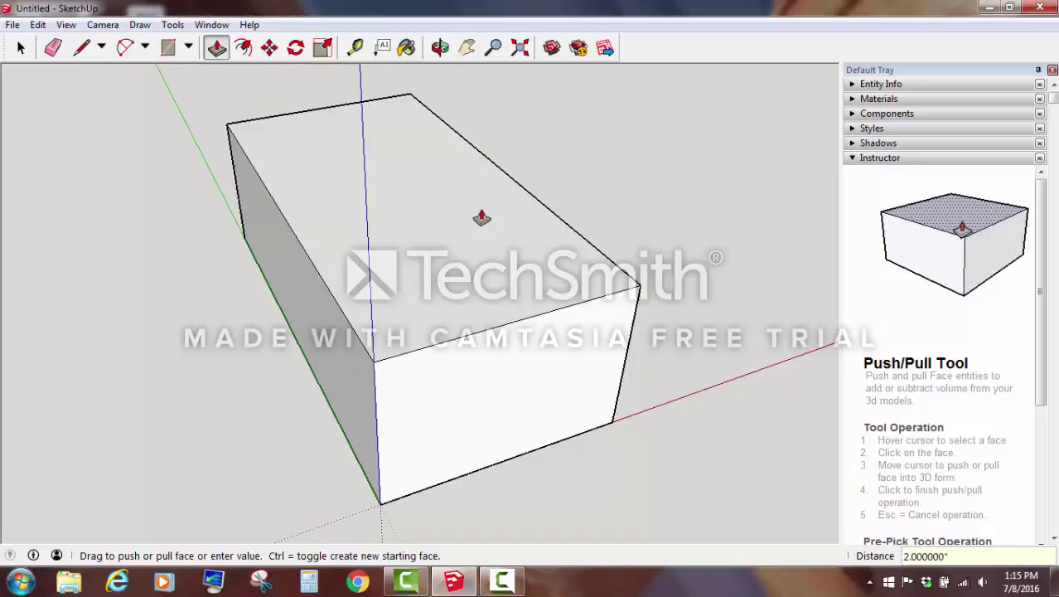
Draw a line lengthwise across the box's top face, joining the midpoints of its two short edges
scroll(393, 355, "down", 3)
scroll(275, 113, "up", 4)
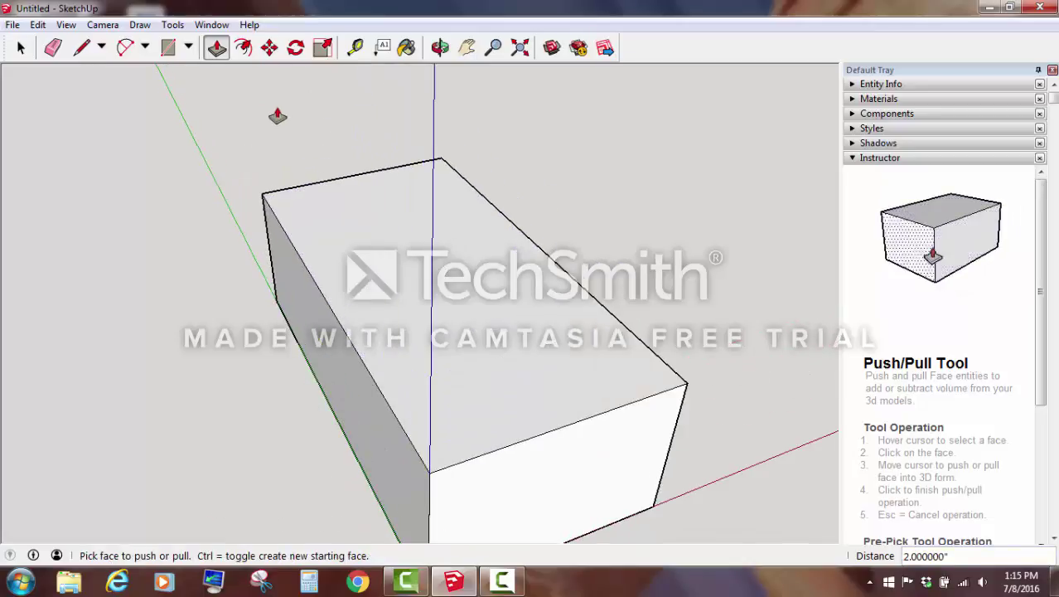
scroll(278, 116, "down", 2)
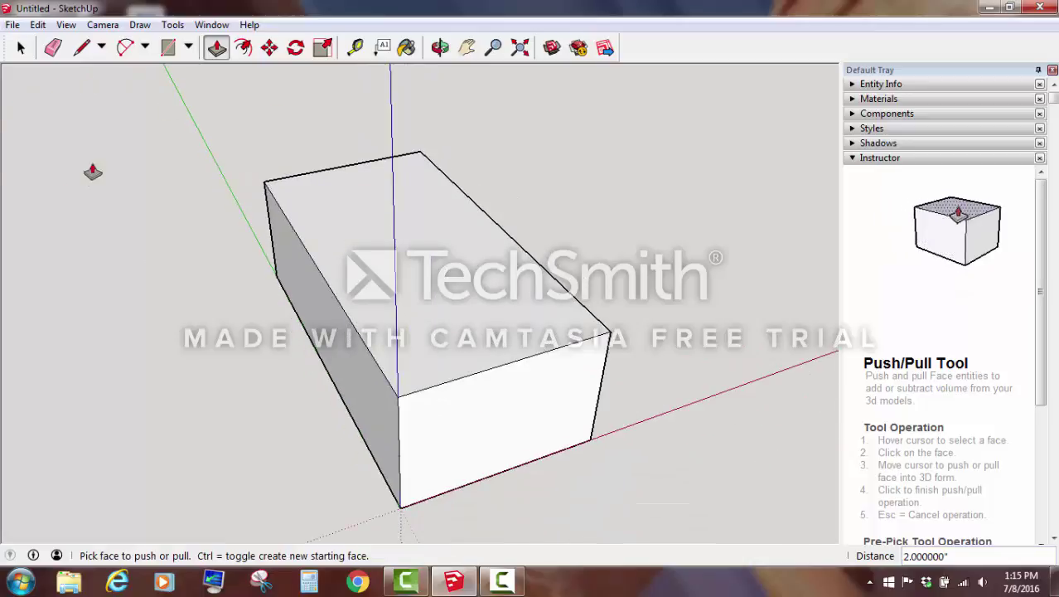
left_click(101, 48)
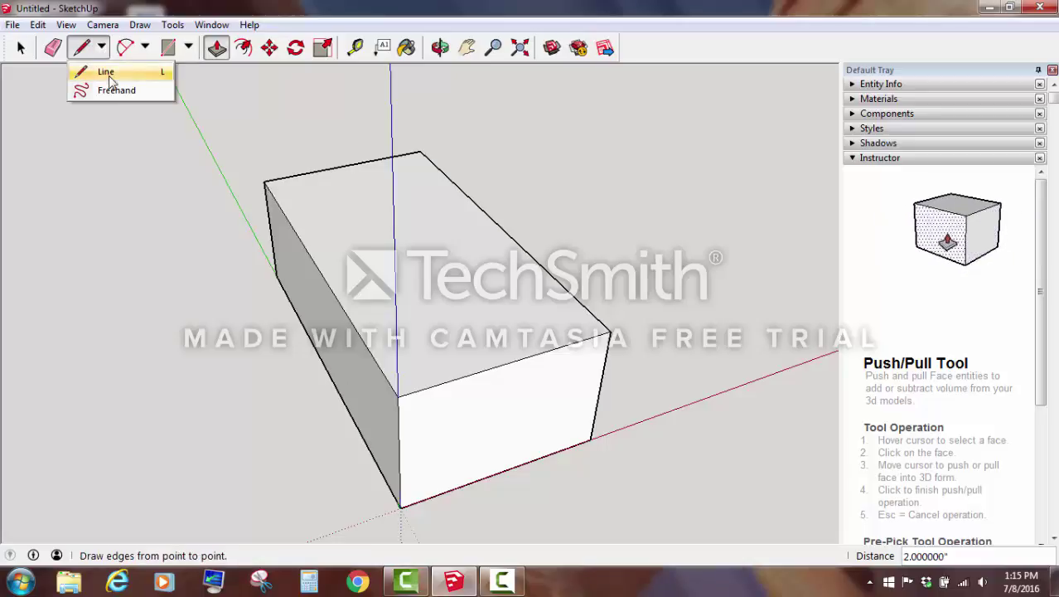
left_click(105, 71)
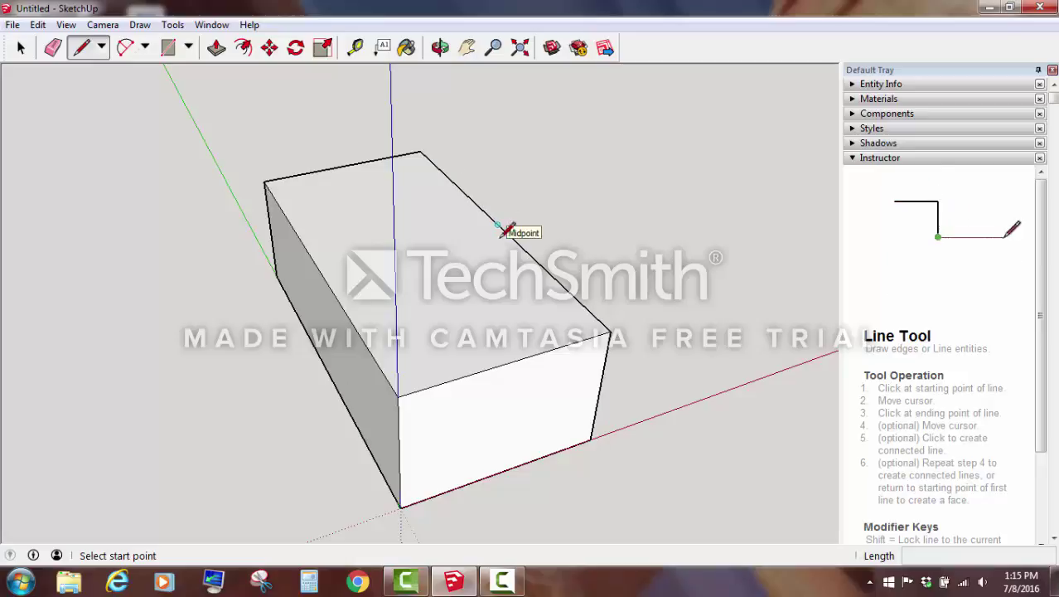
left_click(344, 165)
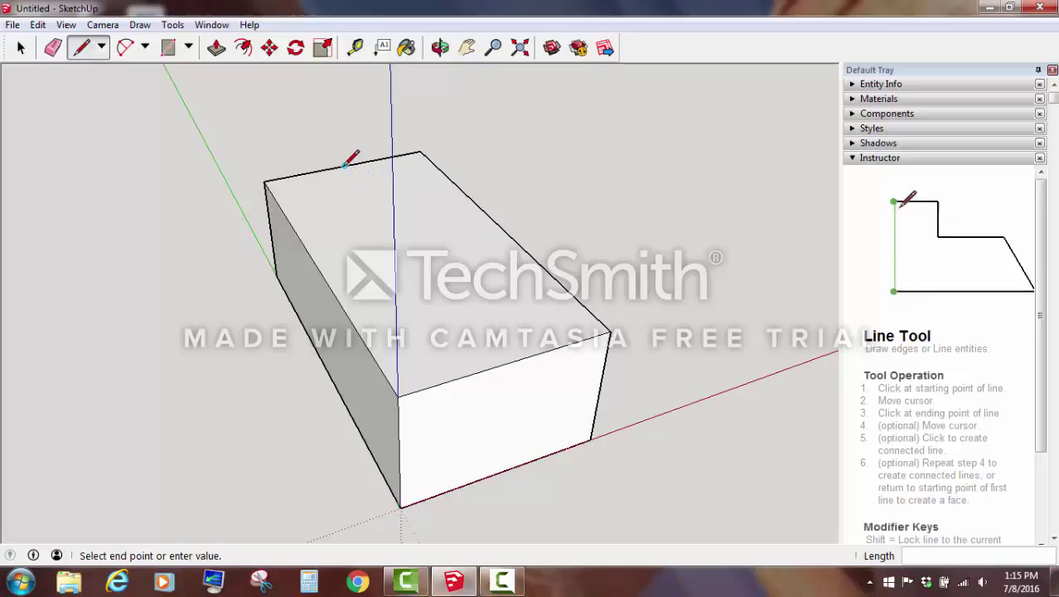
left_click(510, 361)
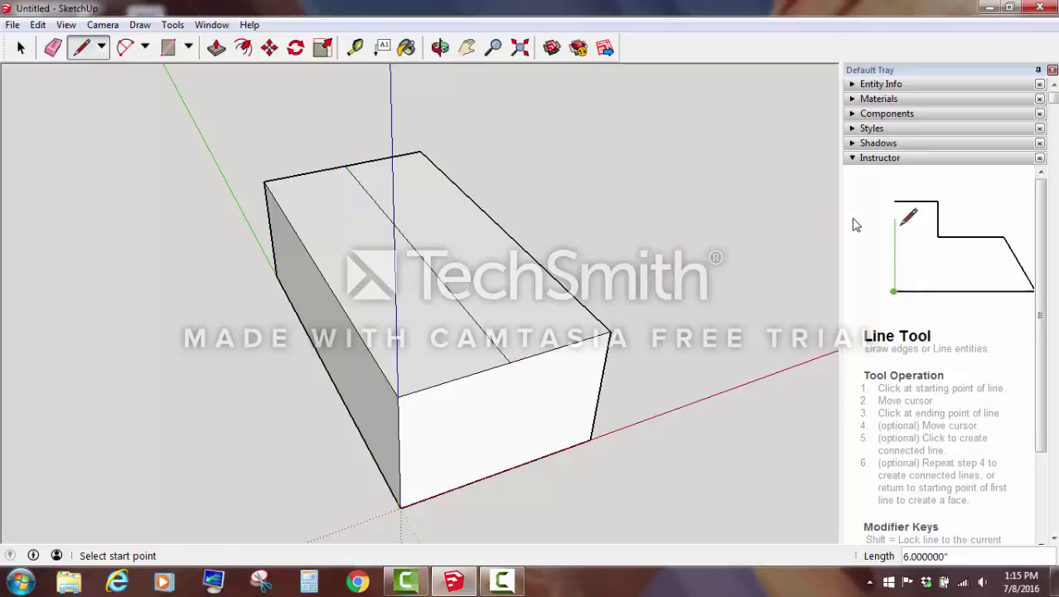
Move the center line on the top face up 1 inch along the blue axis to form a gabled roof
left_click(20, 48)
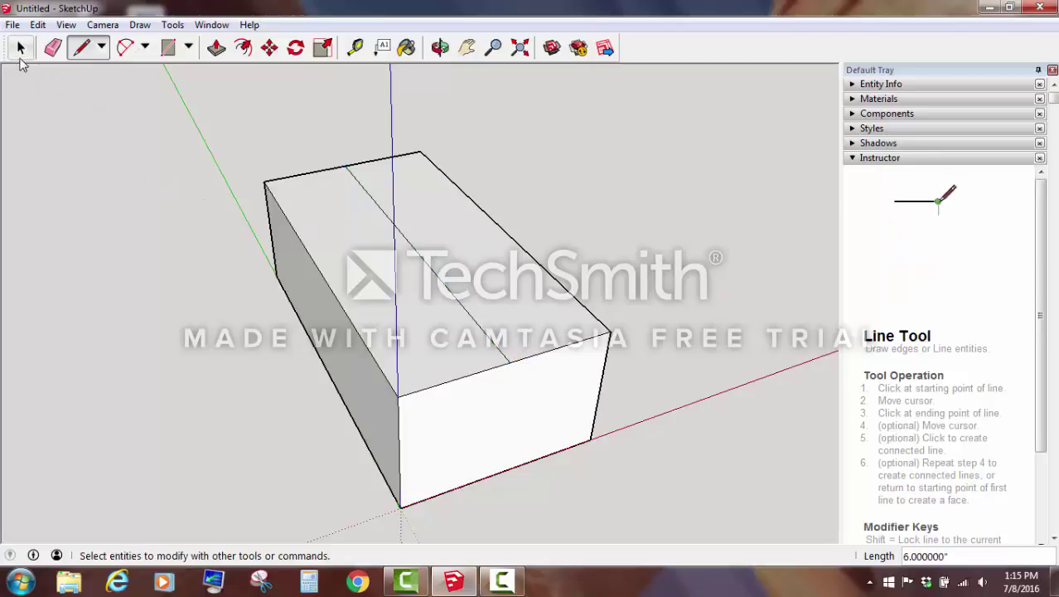
left_click(21, 49)
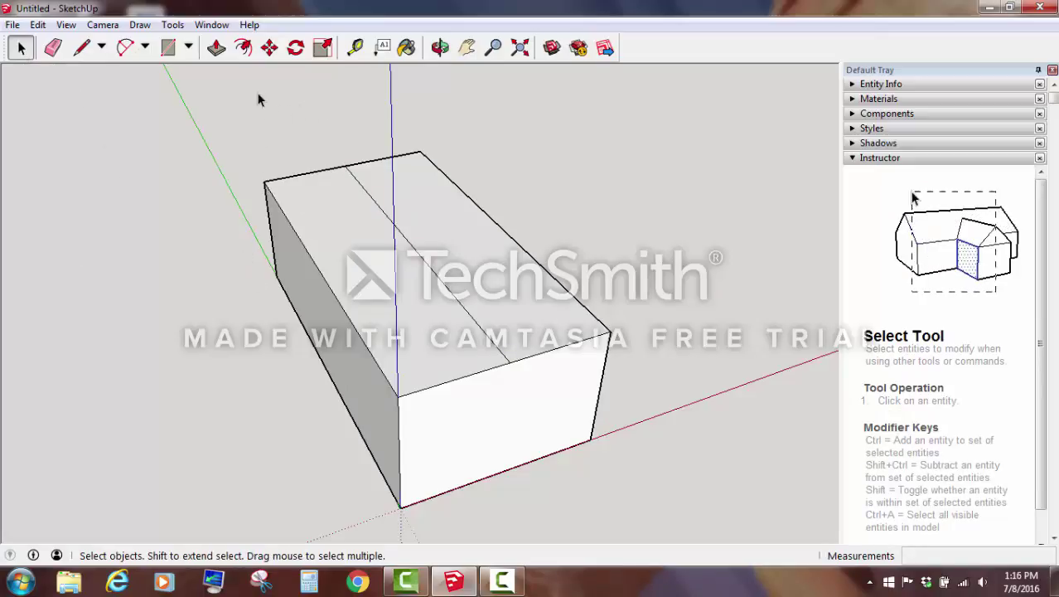
left_click(272, 49)
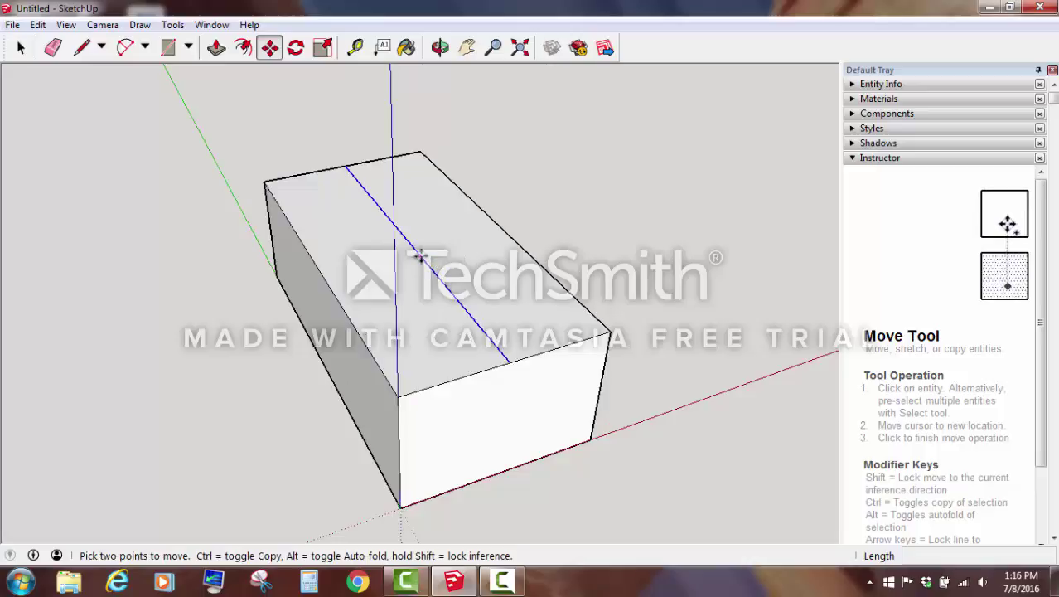
left_click(420, 255)
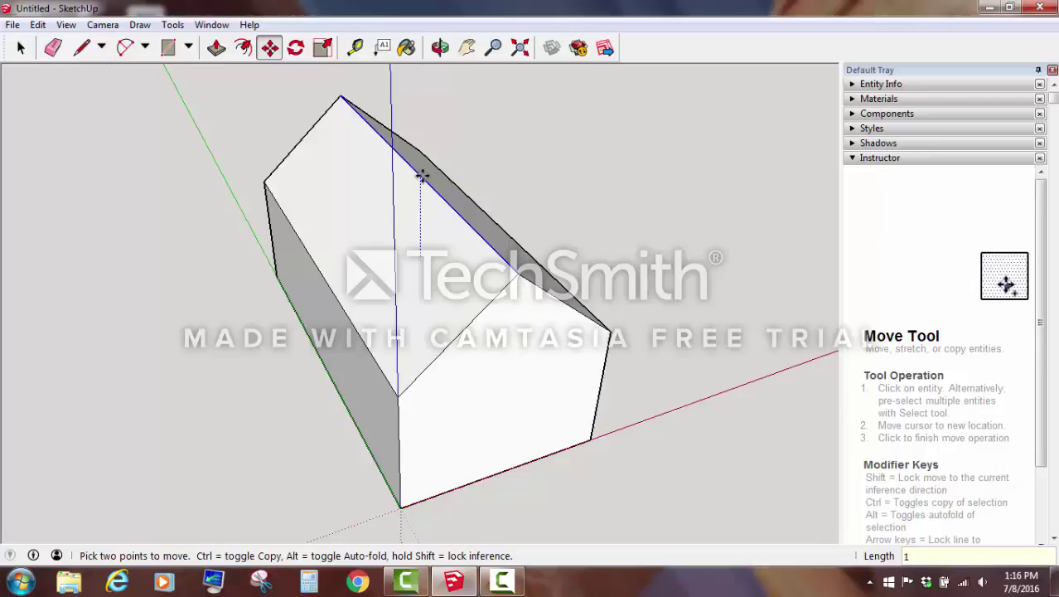
key("Return")
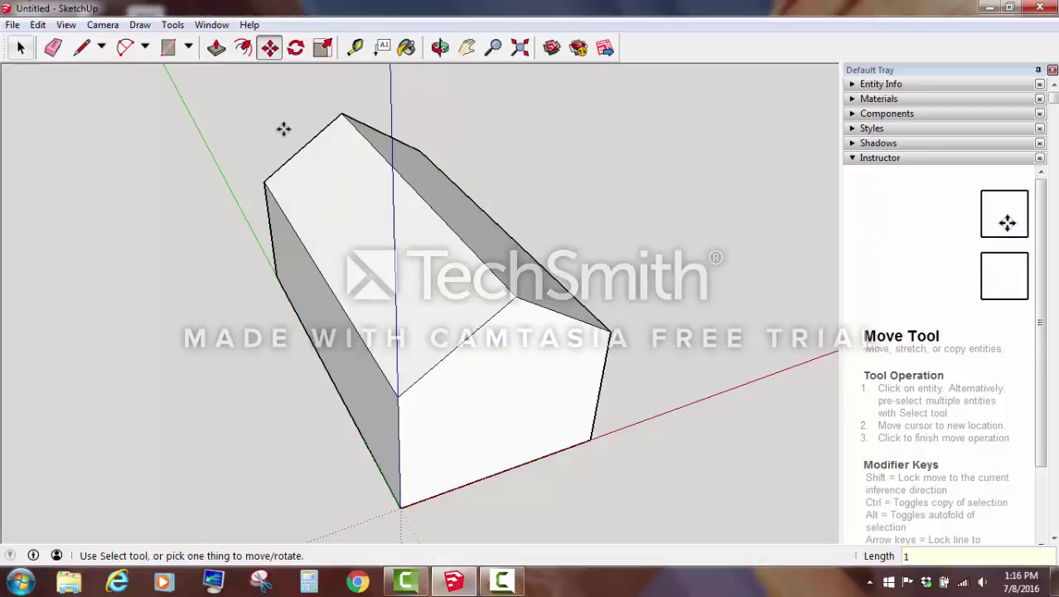
Orbit around the finished house shape, and delete all of its geometry
left_click(440, 47)
left_click_drag(553, 446, 656, 202)
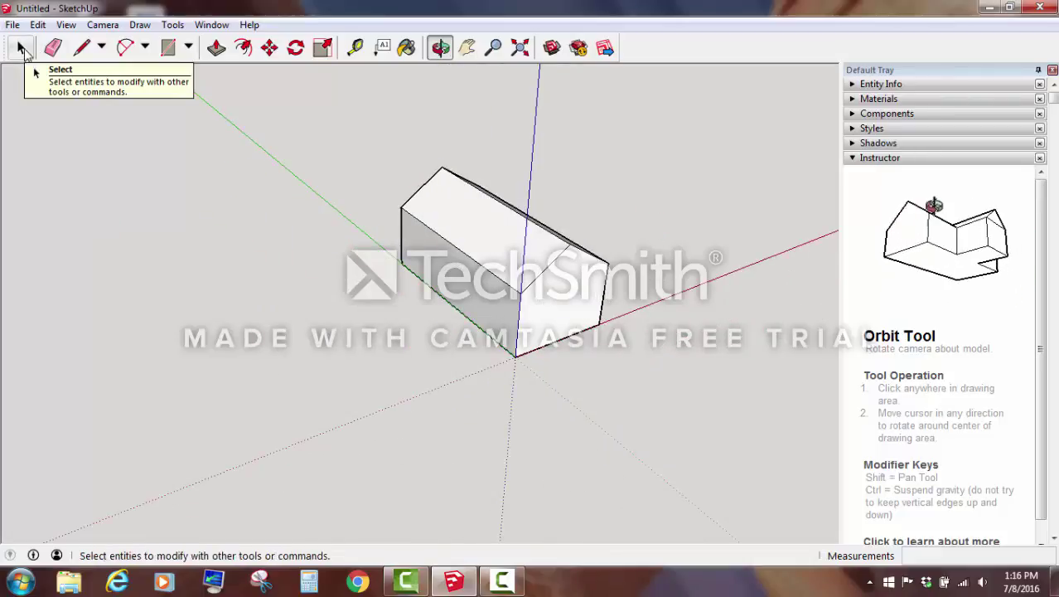
key("ctrl+a")
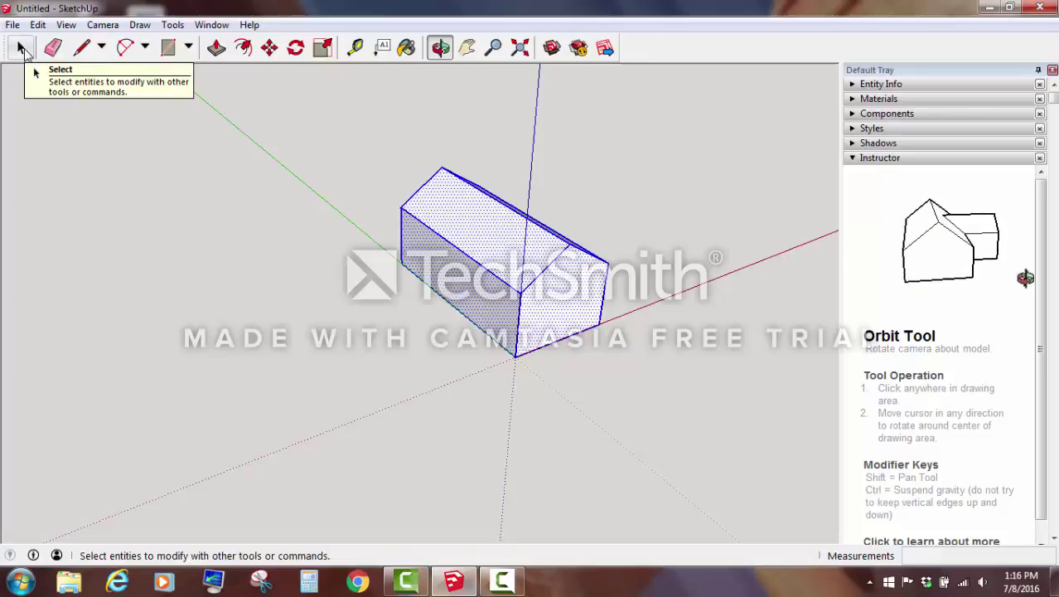
key("Delete")
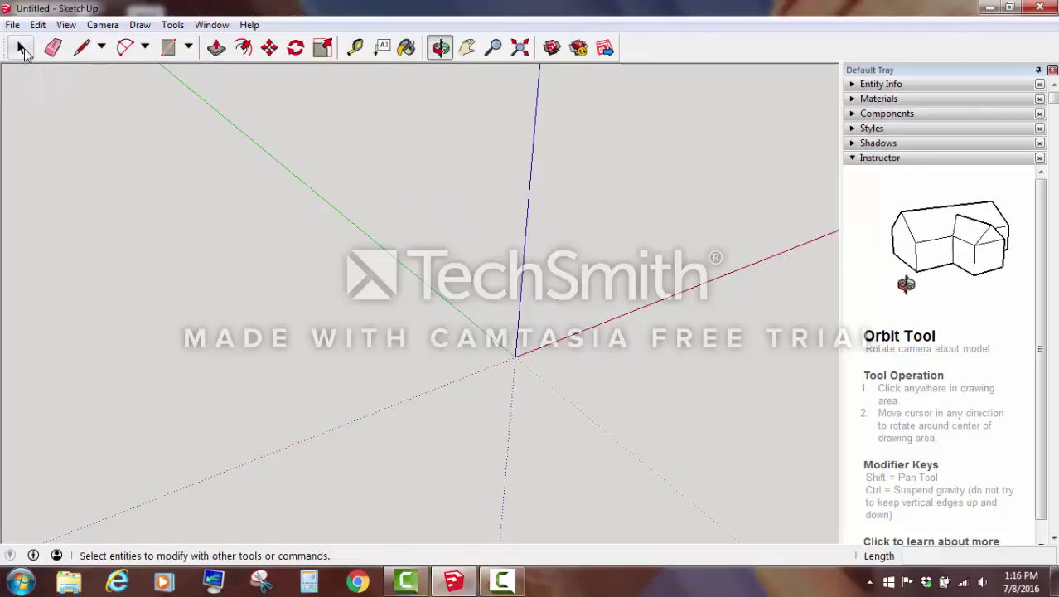
Draw a 3 by 3 inch square on the ground plane, starting at the origin
left_click_drag(685, 366, 191, 167)
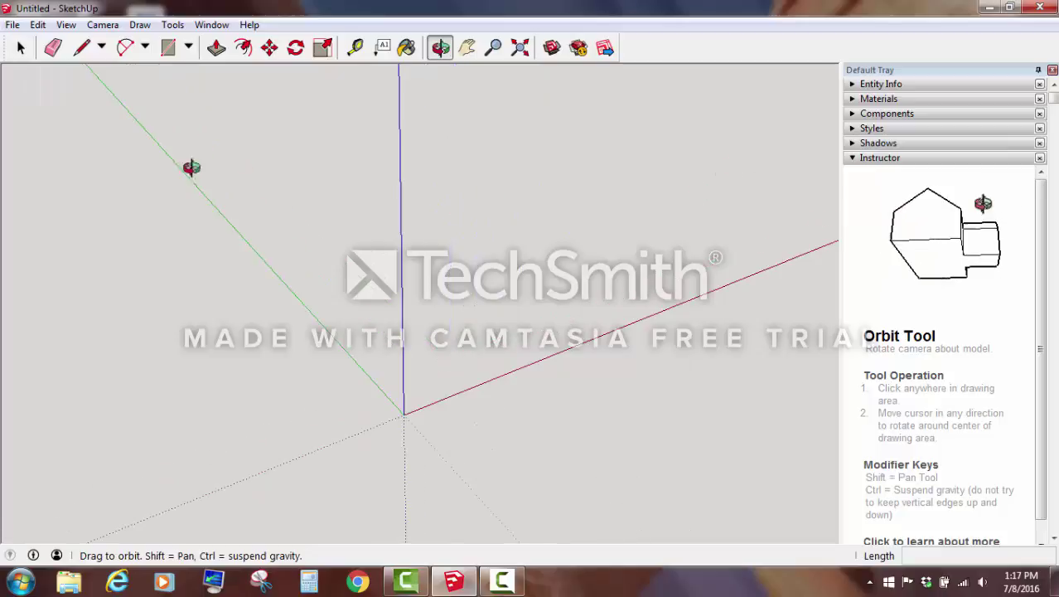
left_click(168, 48)
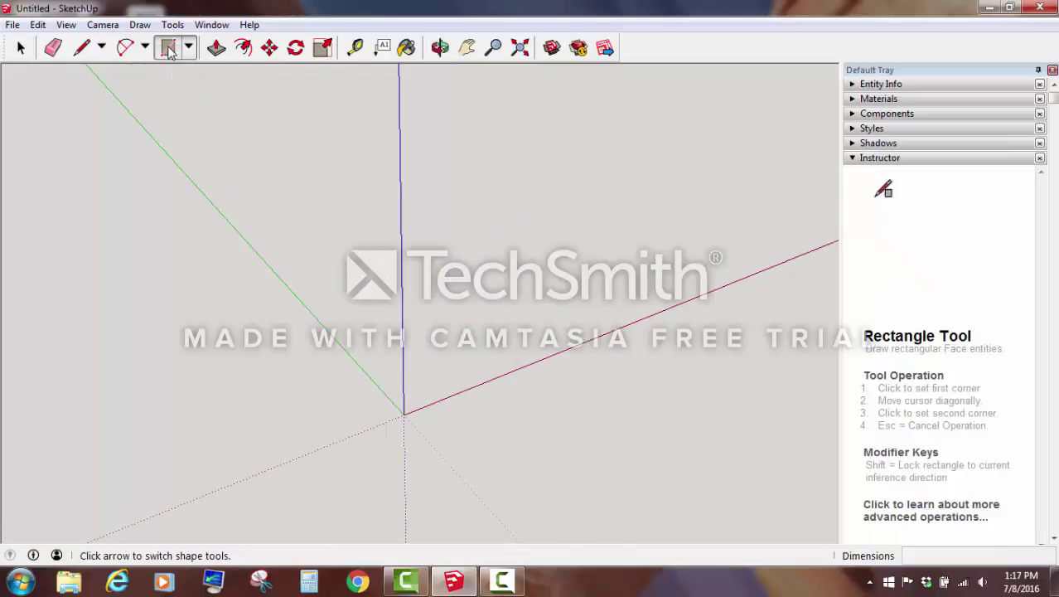
left_click(403, 413)
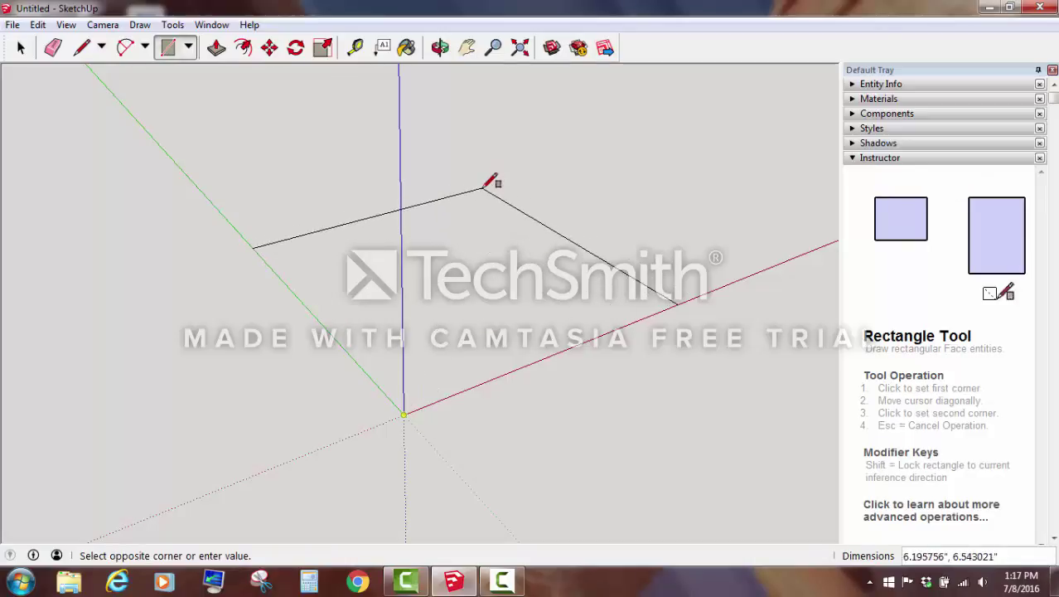
type("3,")
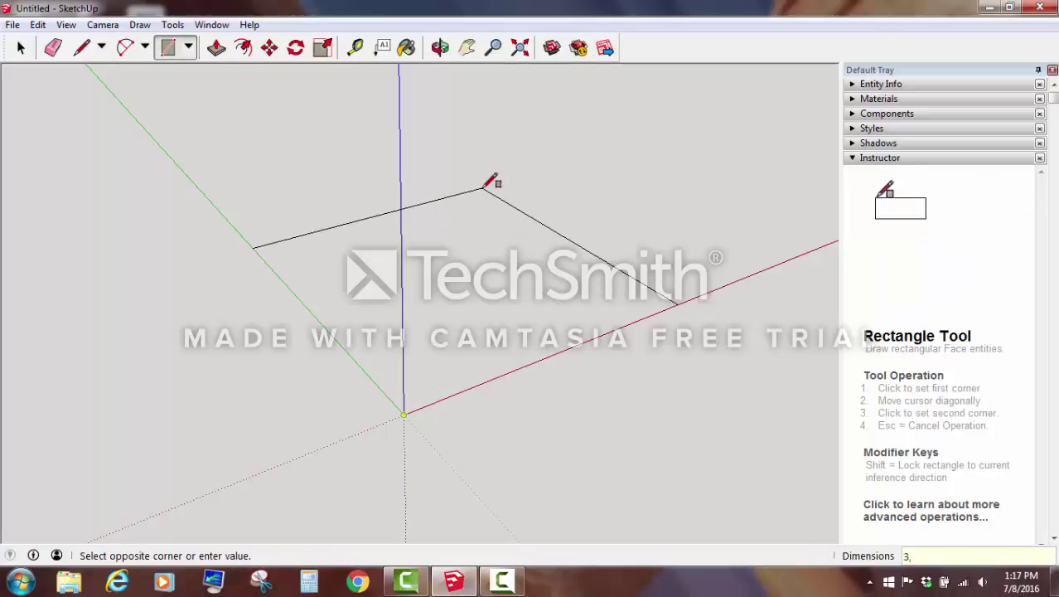
type("3")
key("Return")
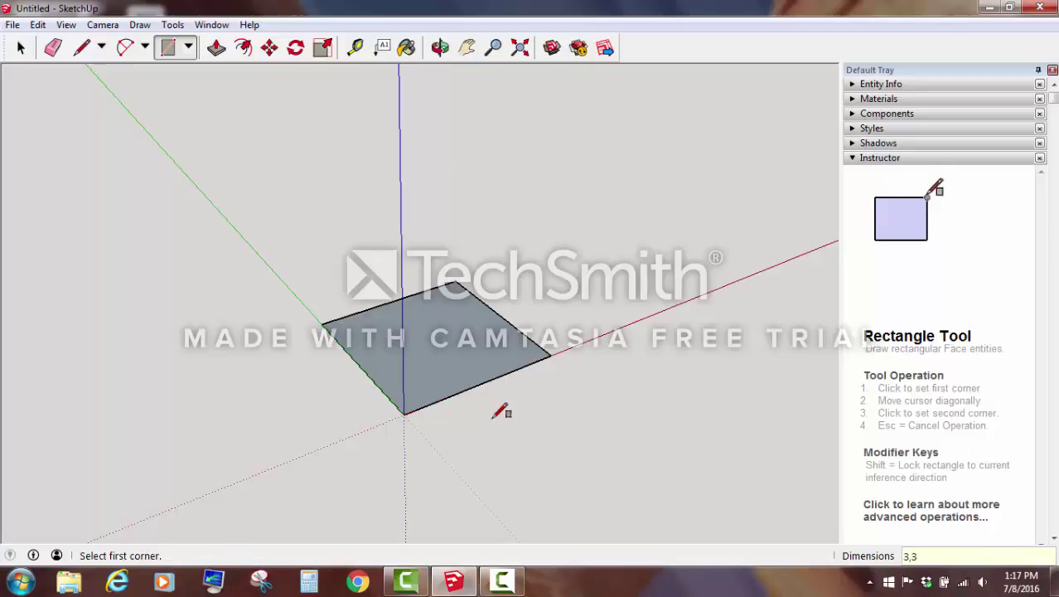
Draw both diagonals of the square with the Line tool, connecting opposite corners
left_click(81, 48)
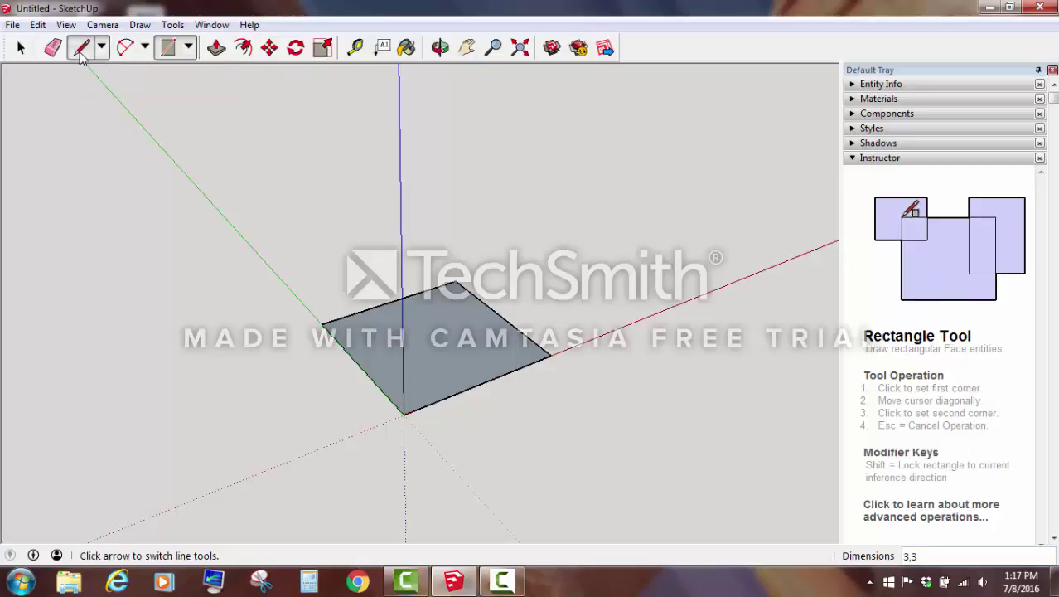
left_click(322, 323)
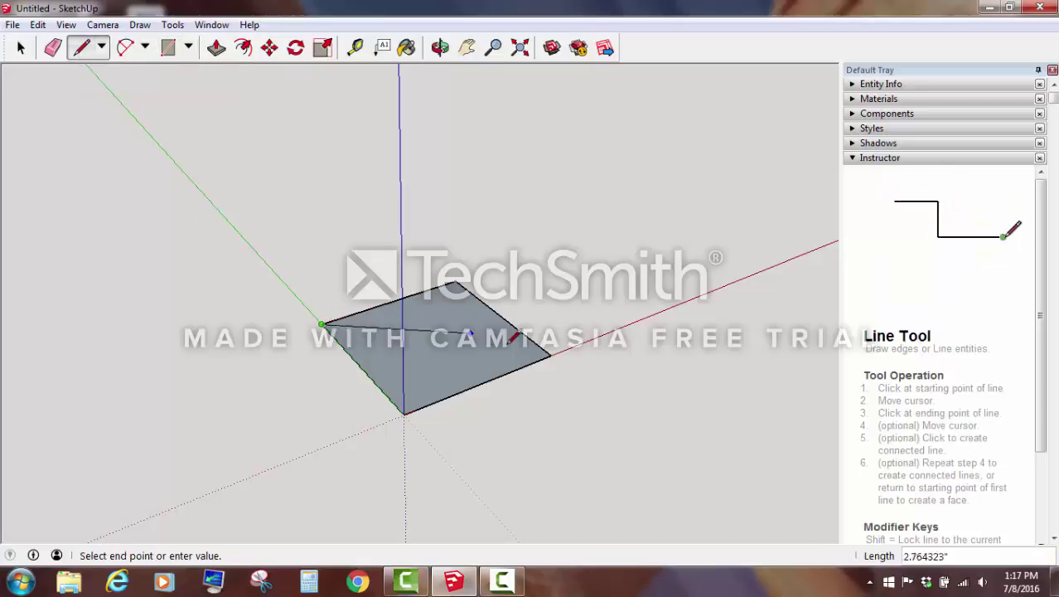
left_click(551, 355)
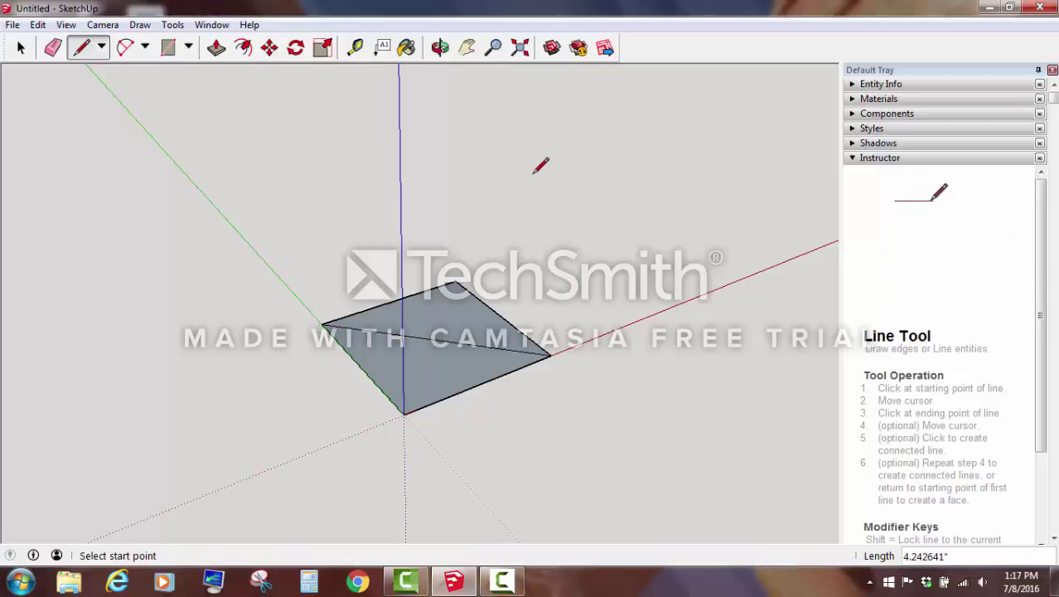
left_click(455, 282)
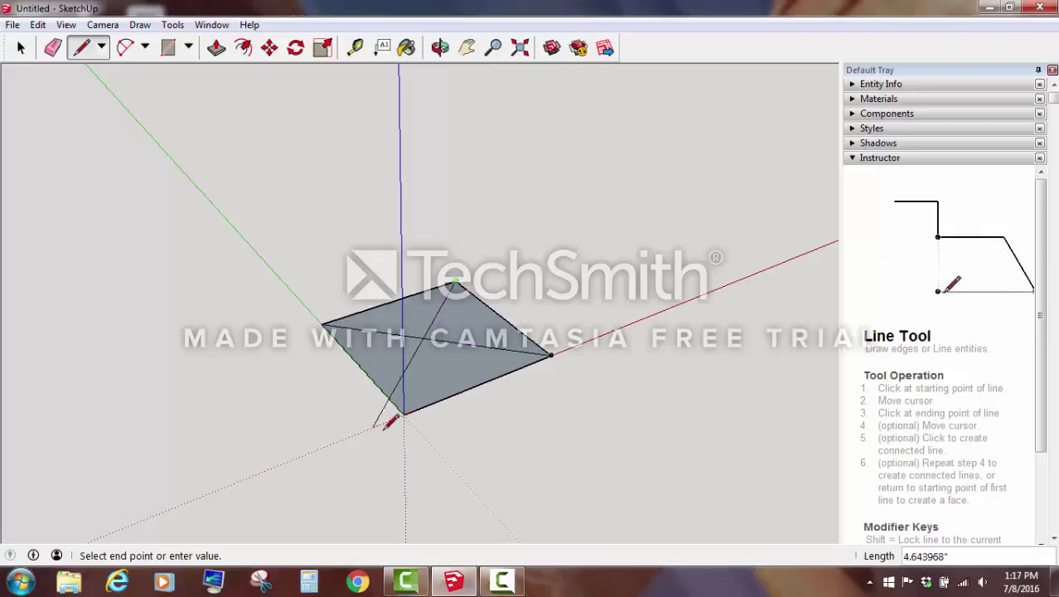
left_click(404, 412)
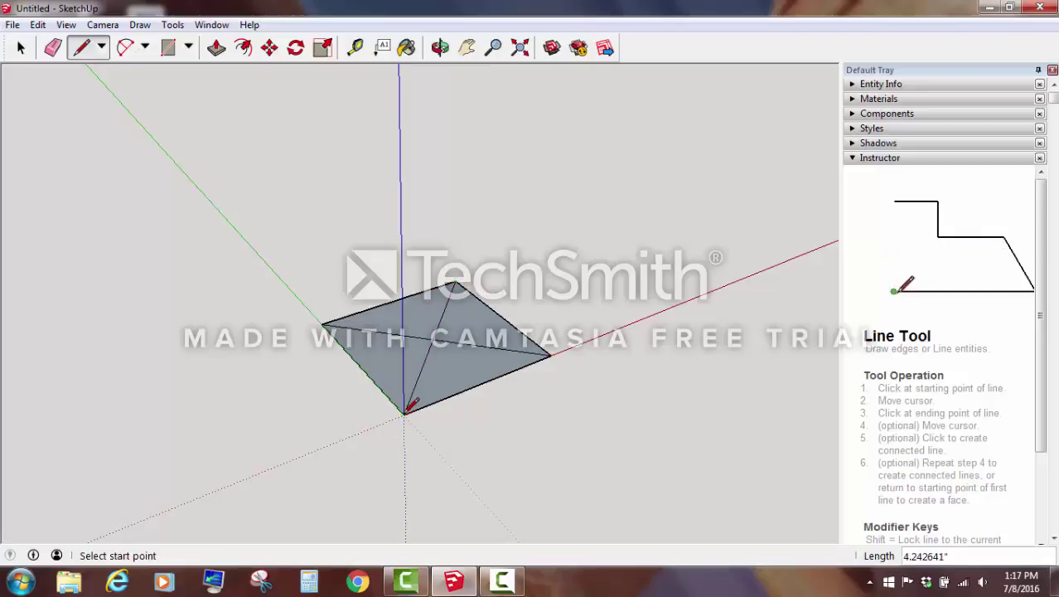
Move the intersection point of the square's diagonals up 3 inches along the blue axis to form a pyramid
left_click(22, 49)
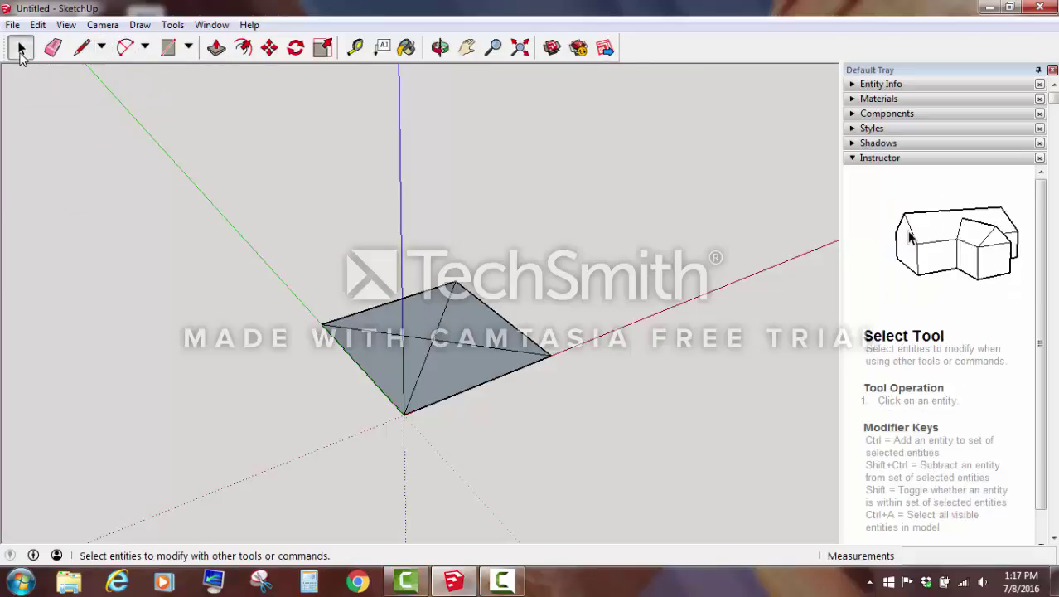
left_click(268, 50)
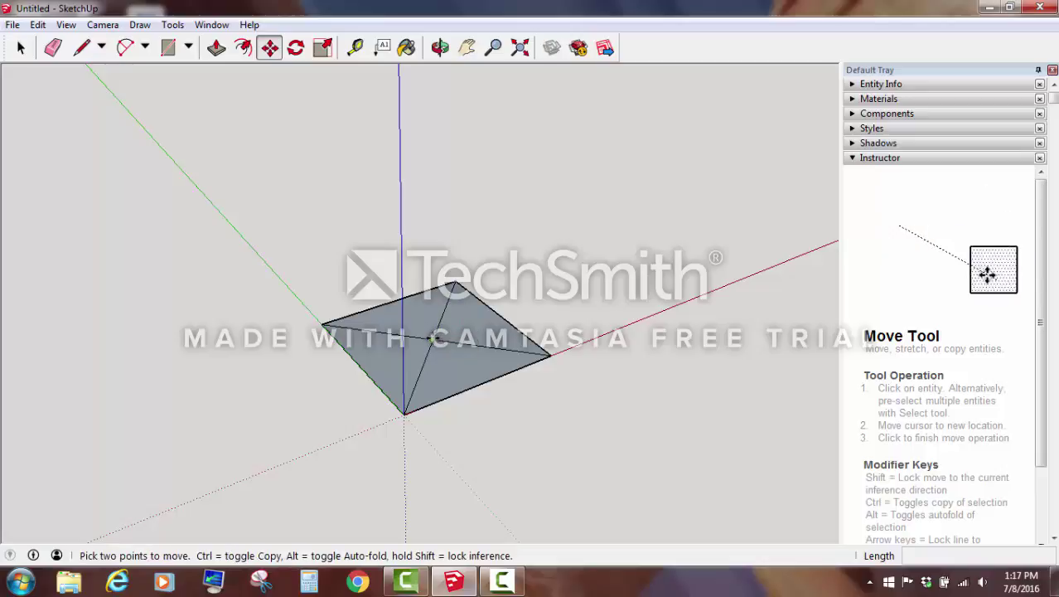
left_click(428, 336)
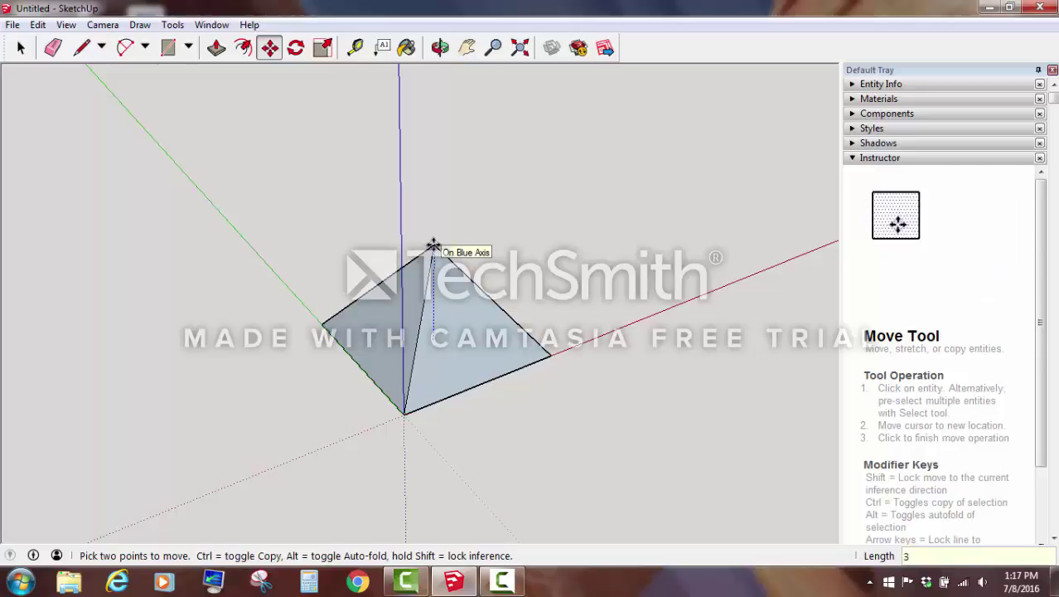
key("Return")
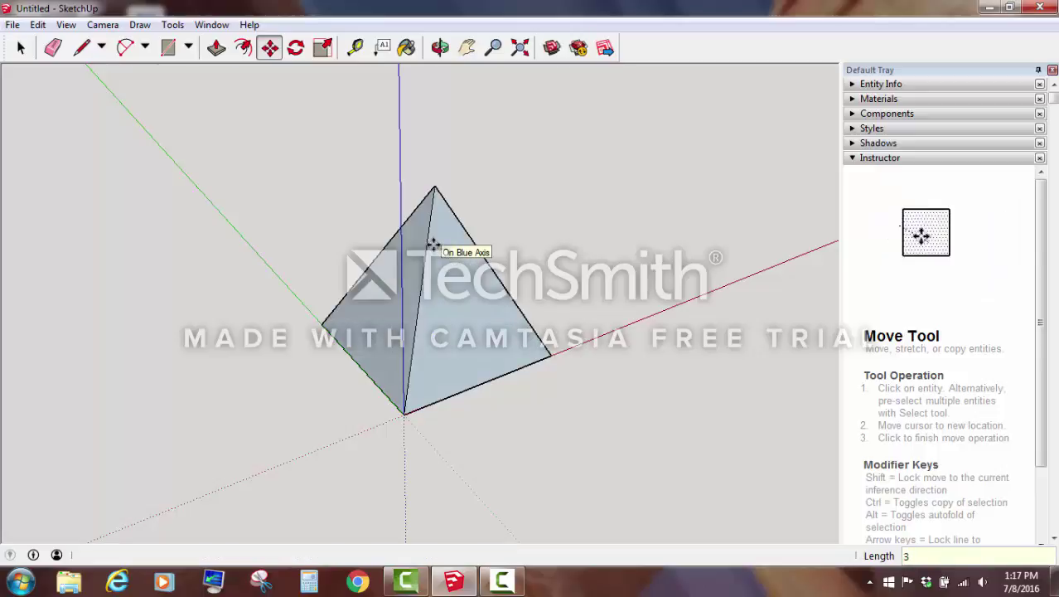
Orbit around the pyramid to examine its sides and its underside from several angles
left_click(21, 48)
left_click(441, 47)
left_click_drag(598, 304, 714, 271)
left_click_drag(263, 429, 380, 166)
mouse_move(219, 287)
left_mouse_down()
mouse_move(619, 268)
mouse_move(383, 304)
mouse_move(343, 418)
left_mouse_up()
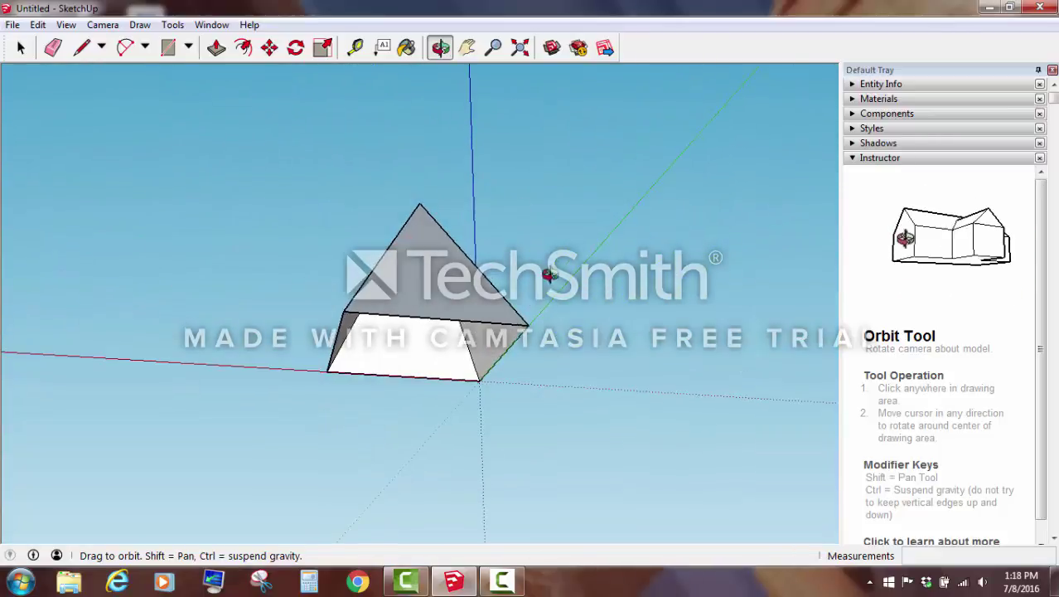
mouse_move(550, 275)
left_mouse_down()
mouse_move(413, 345)
mouse_move(440, 153)
mouse_move(566, 201)
mouse_move(588, 111)
left_mouse_up()
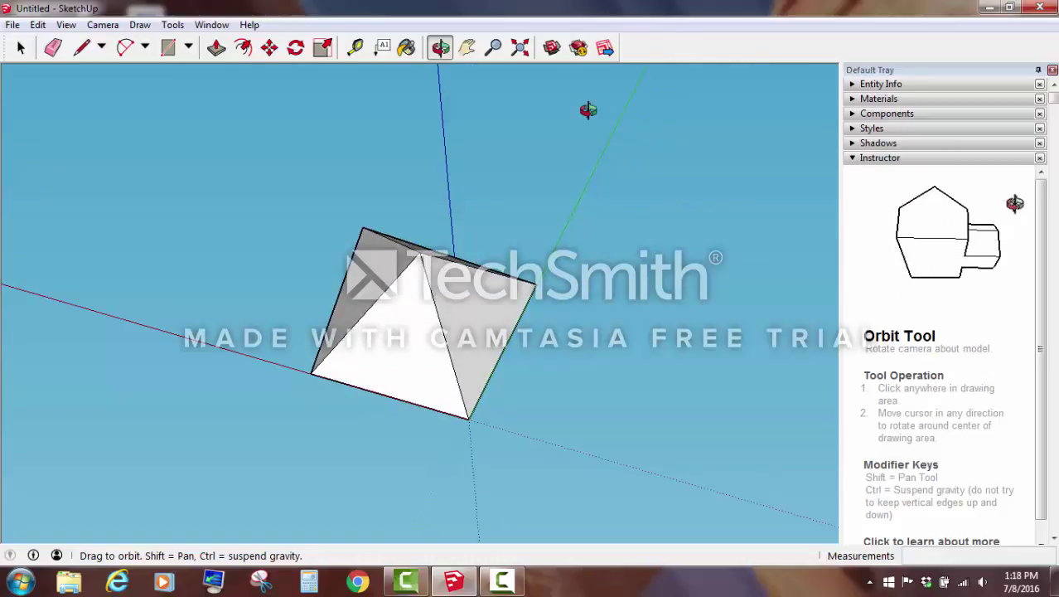
mouse_move(405, 341)
left_mouse_down()
mouse_move(466, 133)
mouse_move(563, 326)
mouse_move(360, 418)
left_mouse_up()
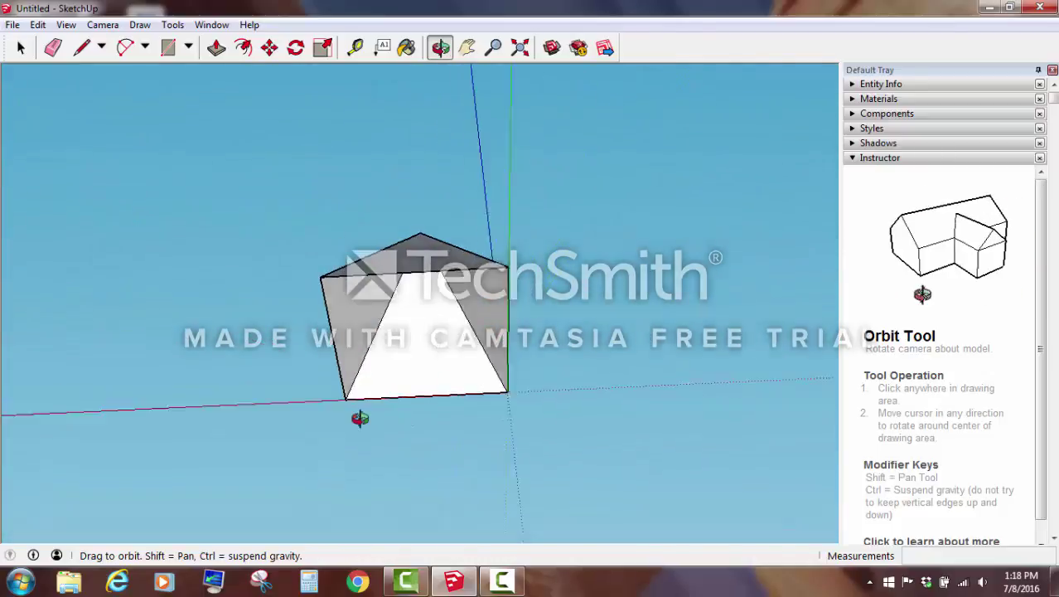
mouse_move(531, 192)
left_mouse_down()
mouse_move(428, 324)
mouse_move(261, 362)
mouse_move(383, 386)
mouse_move(456, 274)
left_mouse_up()
left_click_drag(479, 214, 362, 388)
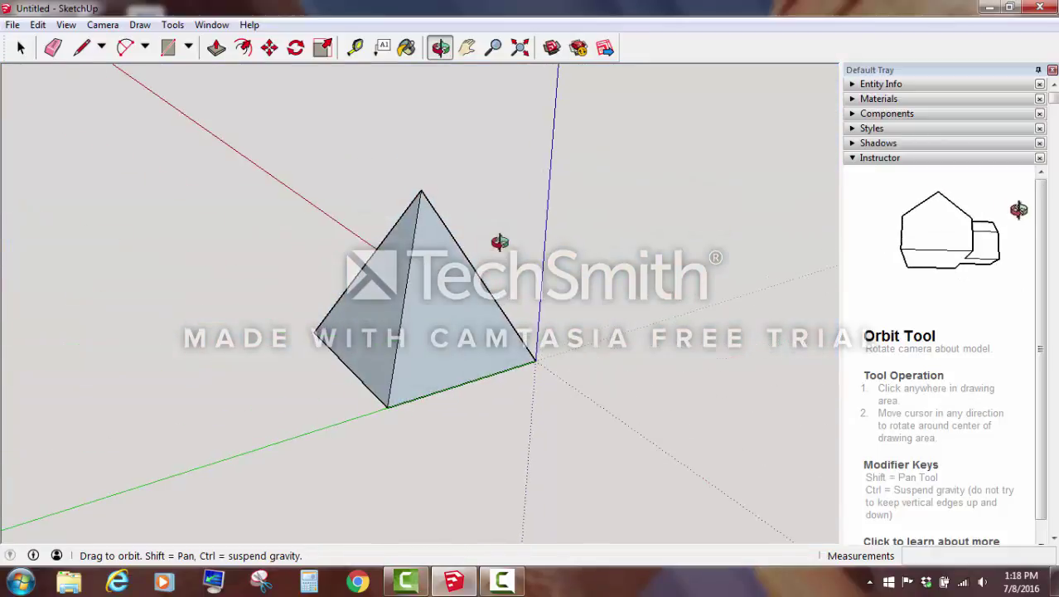
left_click_drag(499, 242, 409, 169)
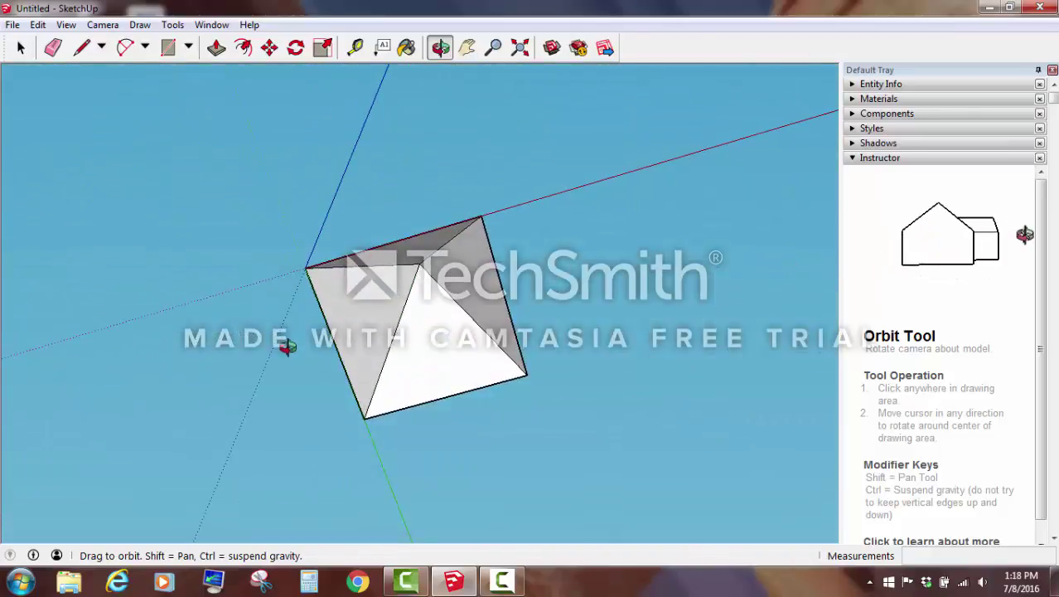
Close the pyramid's open base with a 3 by 3 inch rectangle drawn from the origin to the opposite base corner
left_click_drag(287, 346, 607, 392)
left_click_drag(277, 259, 299, 272)
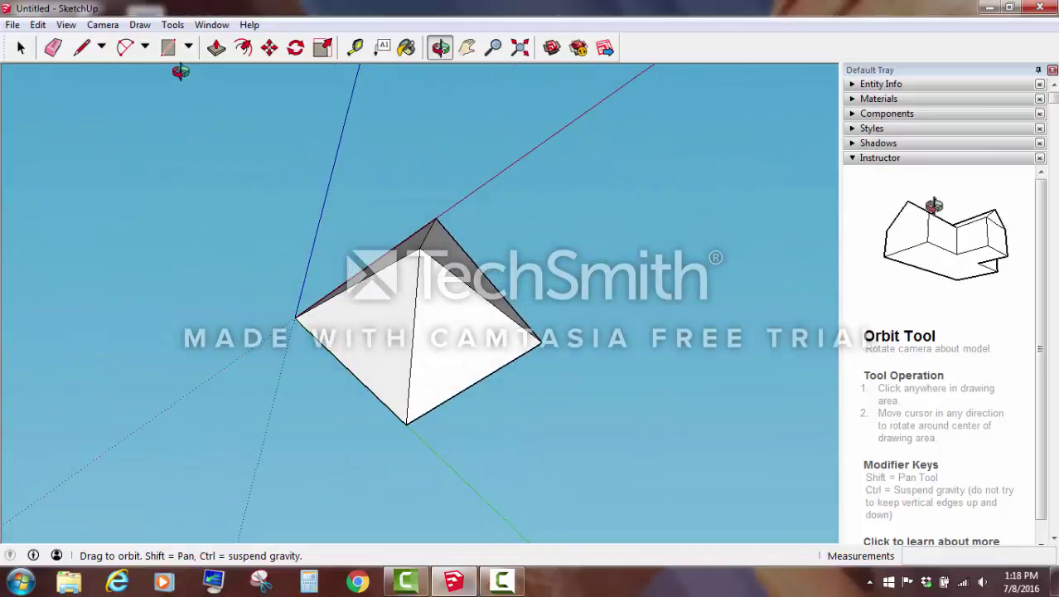
left_click(167, 48)
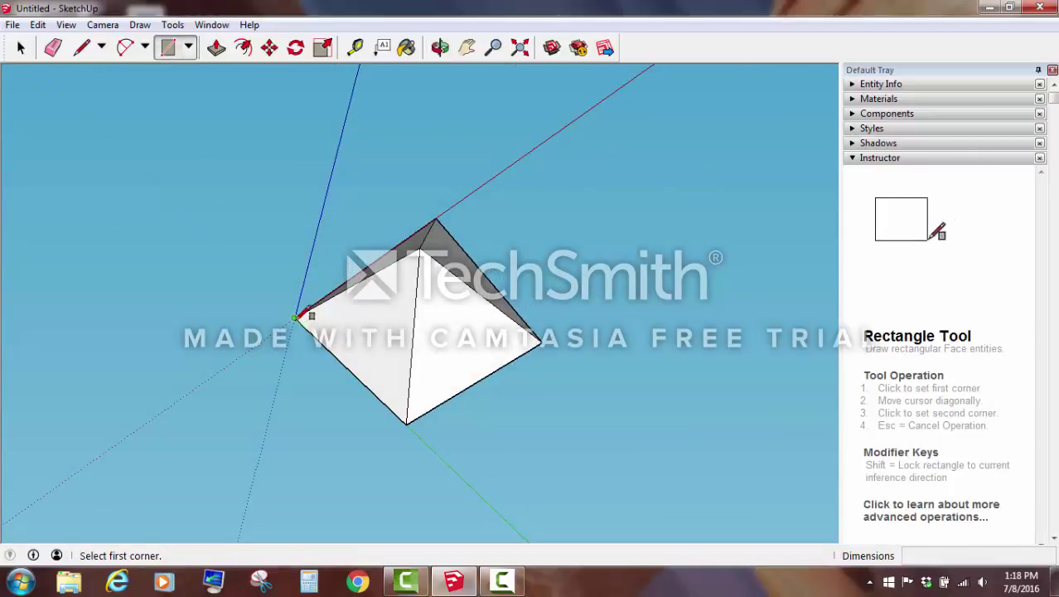
left_click(297, 317)
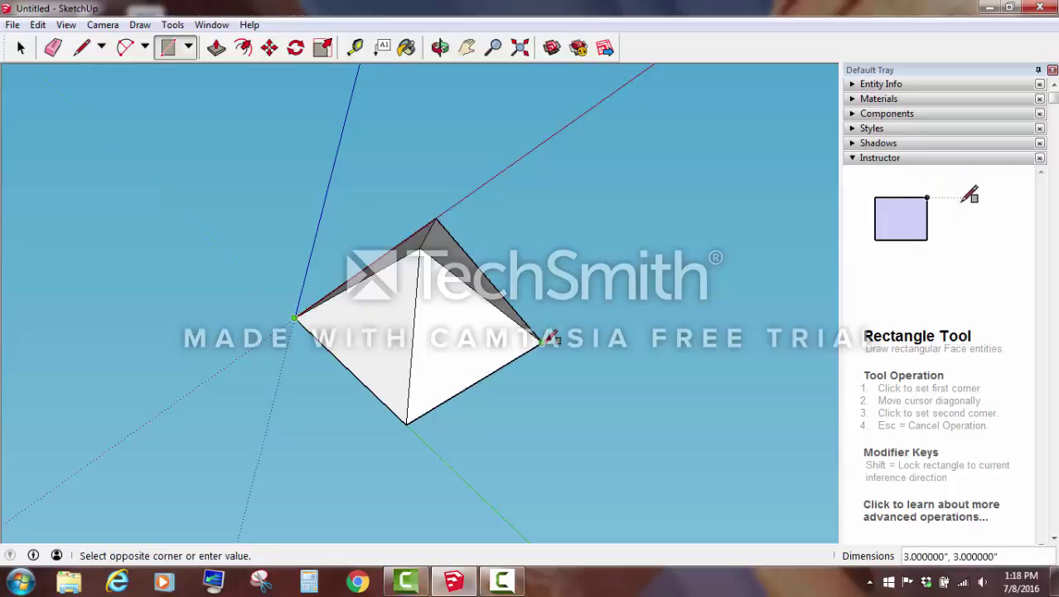
left_click(542, 341)
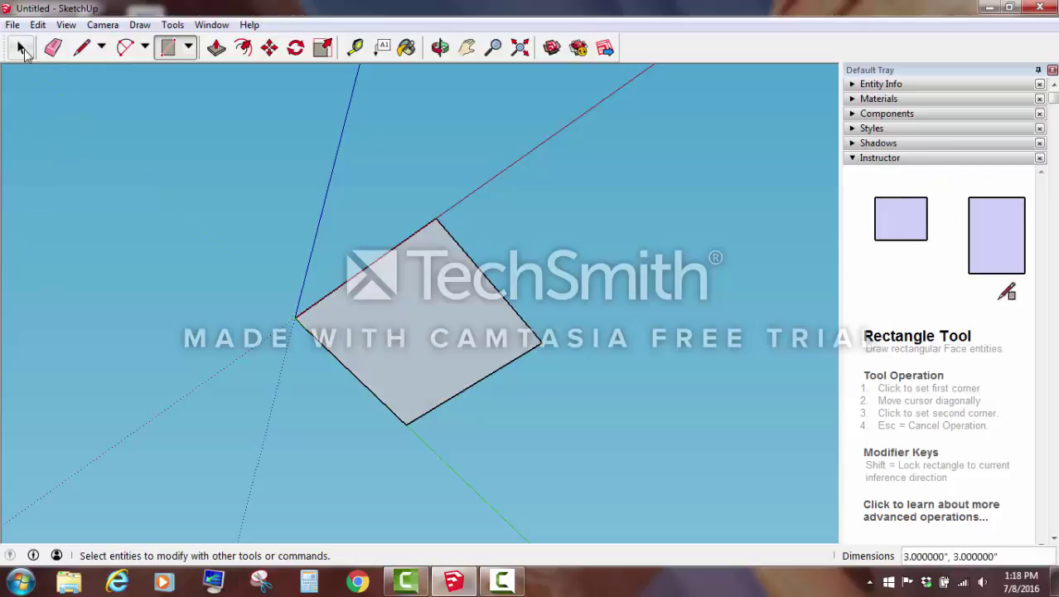
left_click(22, 49)
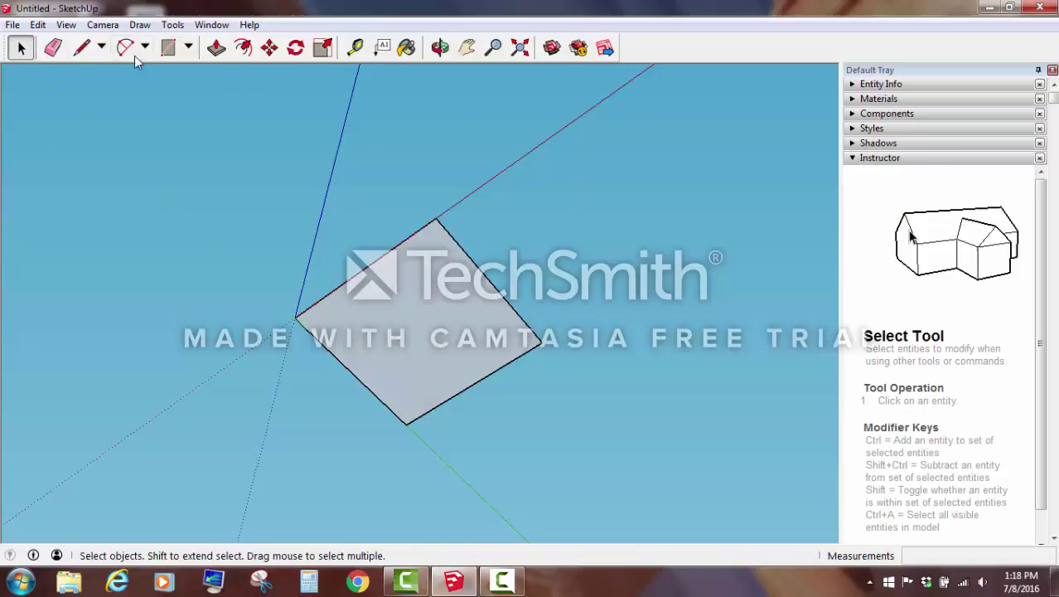
left_click(440, 48)
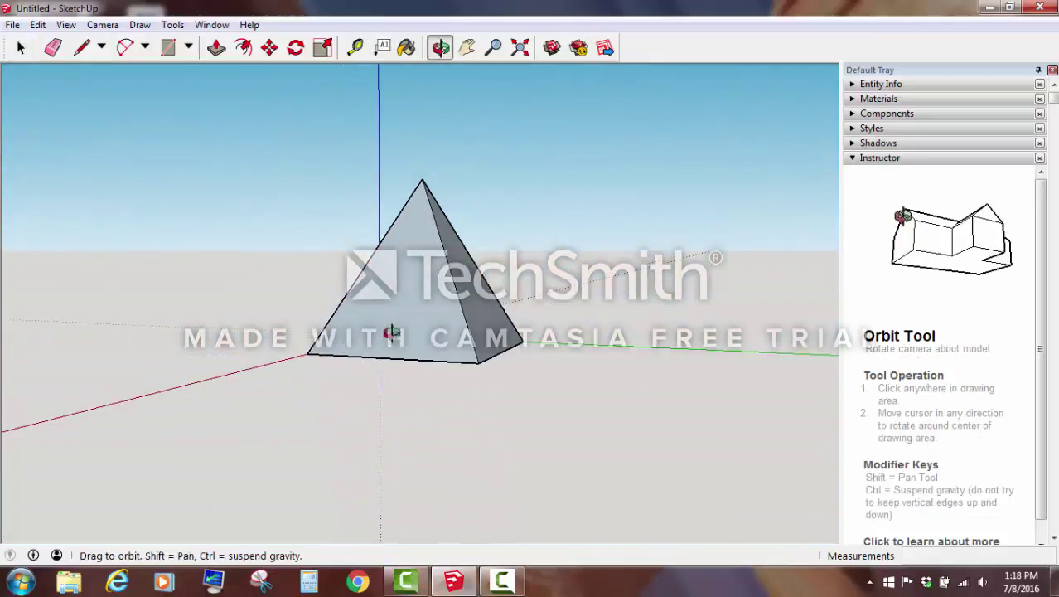